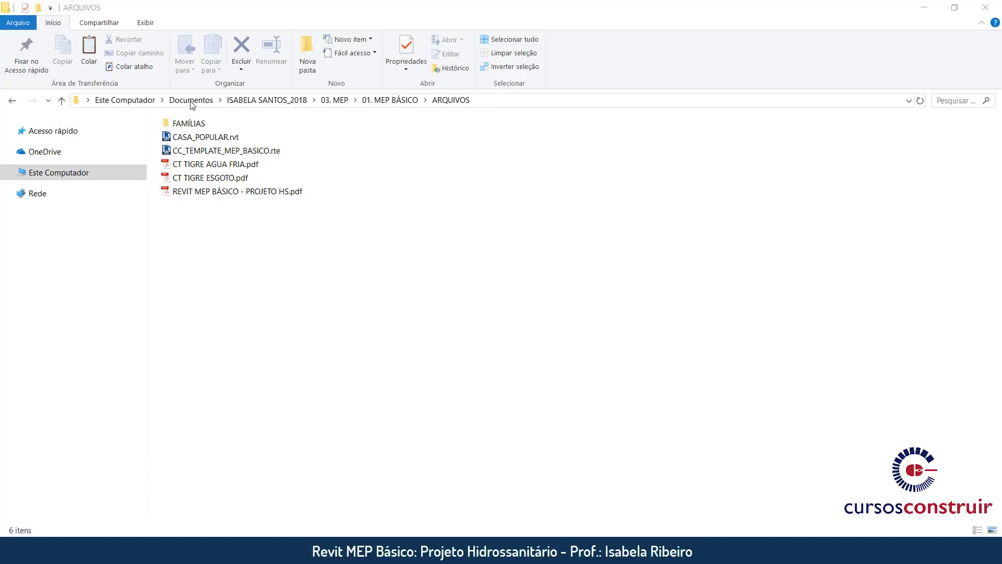
double_click(234, 125)
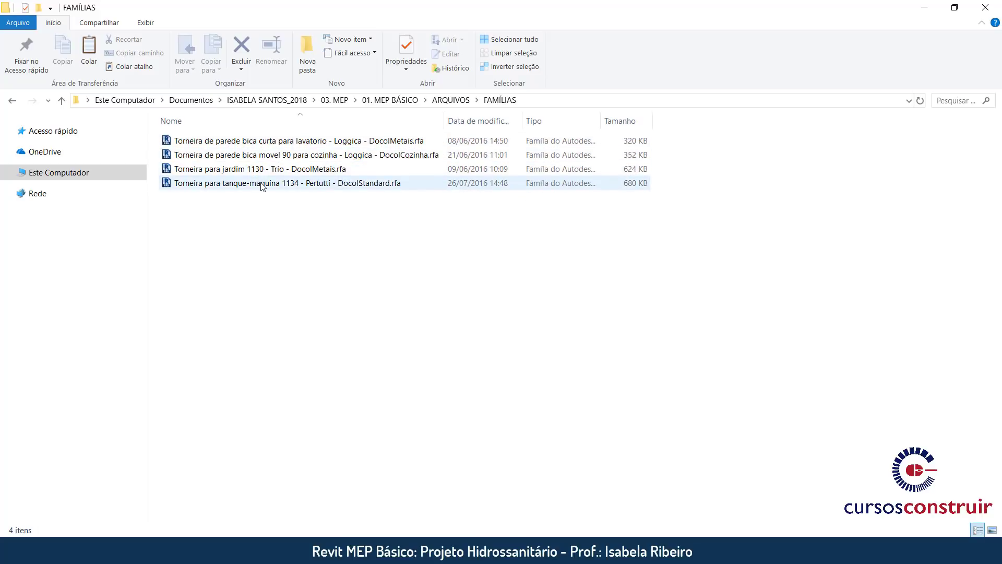
left_click(451, 99)
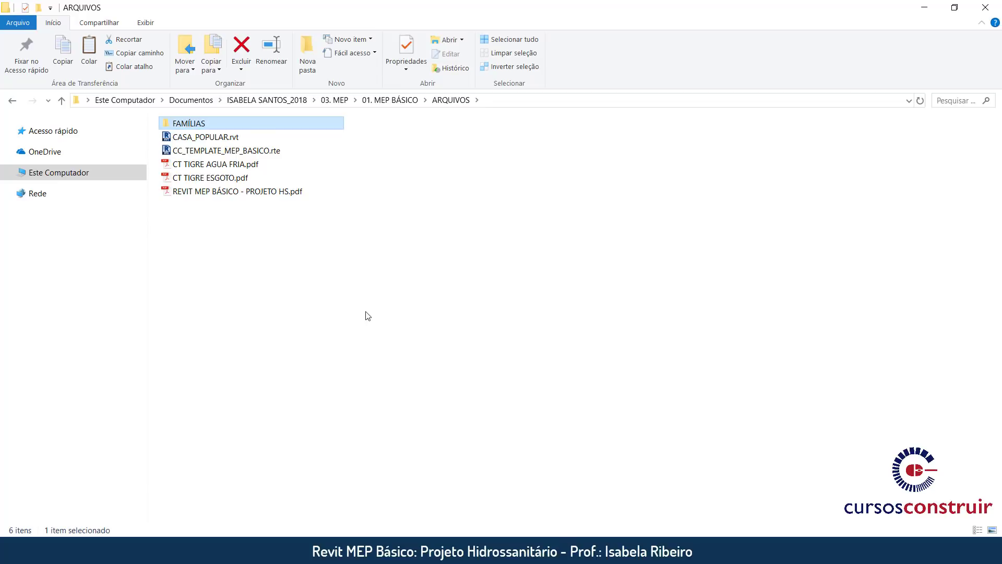
double_click(266, 126)
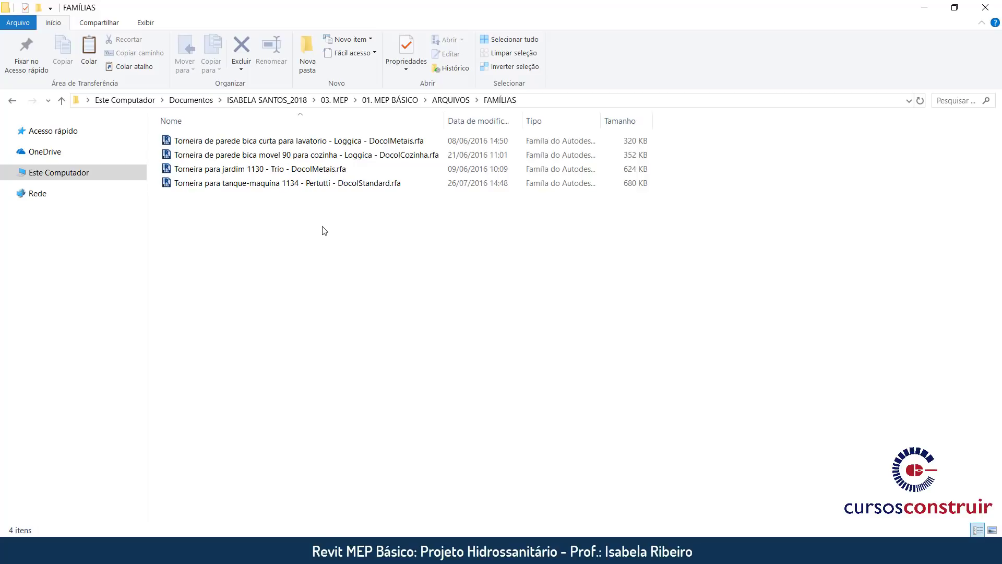
left_click(451, 100)
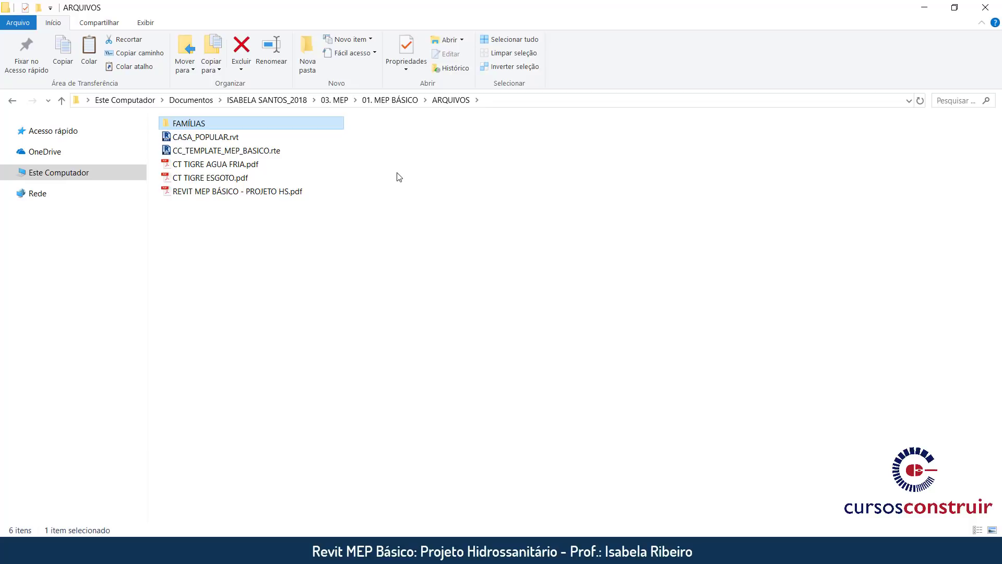
- Switch to Revit and open the CASA_POPULAR - 2019 project from Recent Files
left_click(465, 548)
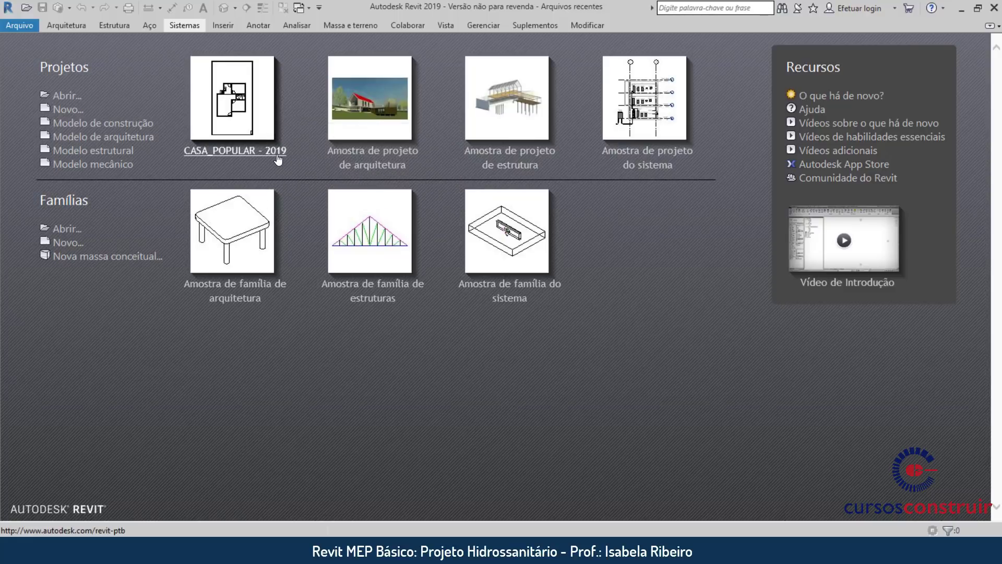
left_click(255, 134)
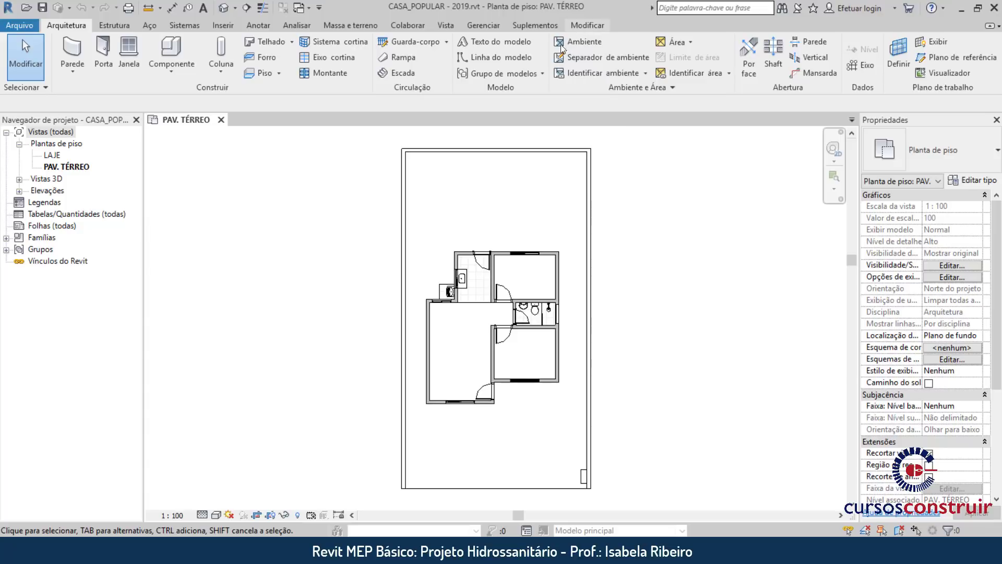
- Add aligned dimensions for the 10,00 plot width and 18,00 plot depth
key("d")
key("i")
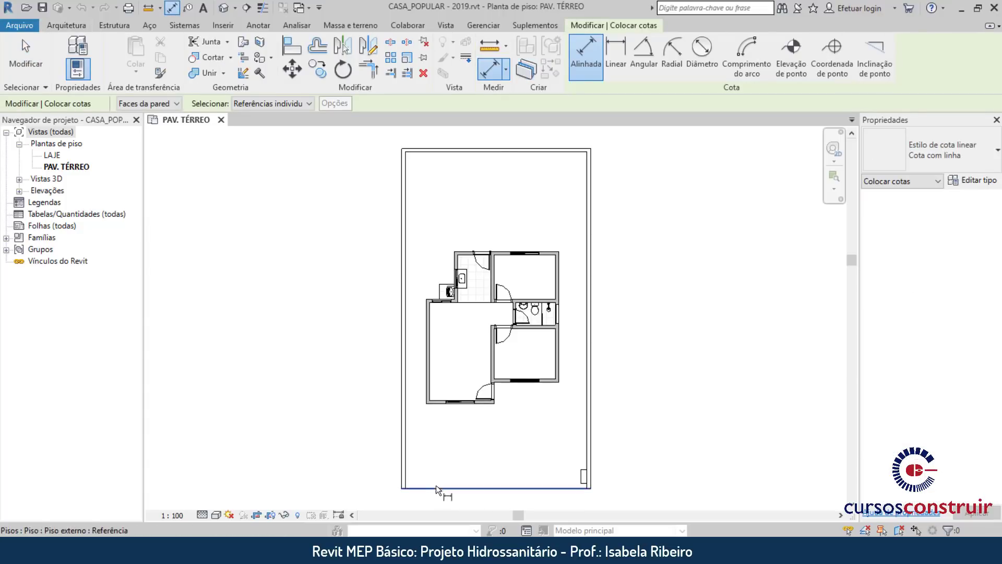
left_click(402, 478)
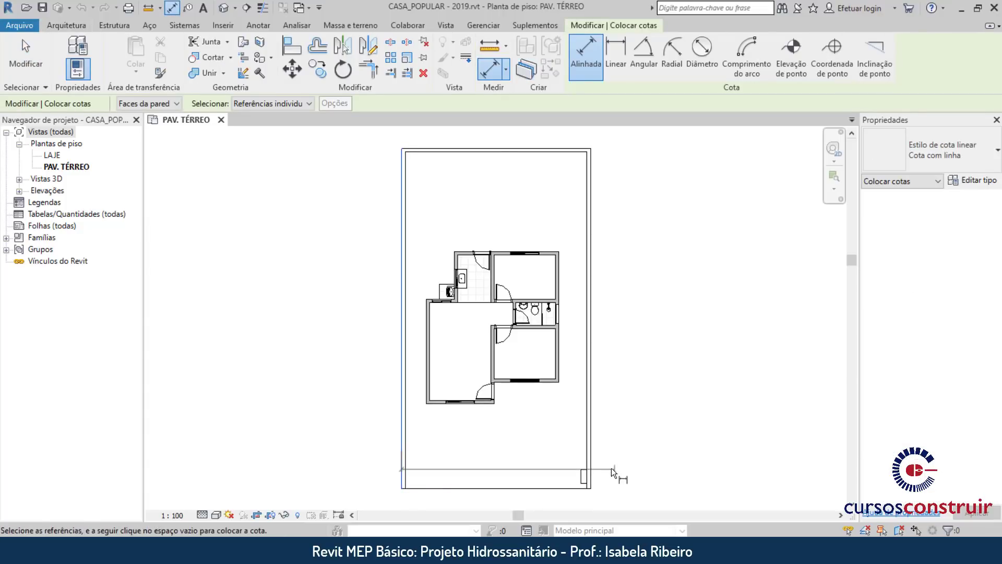
left_click(590, 466)
left_click(568, 500)
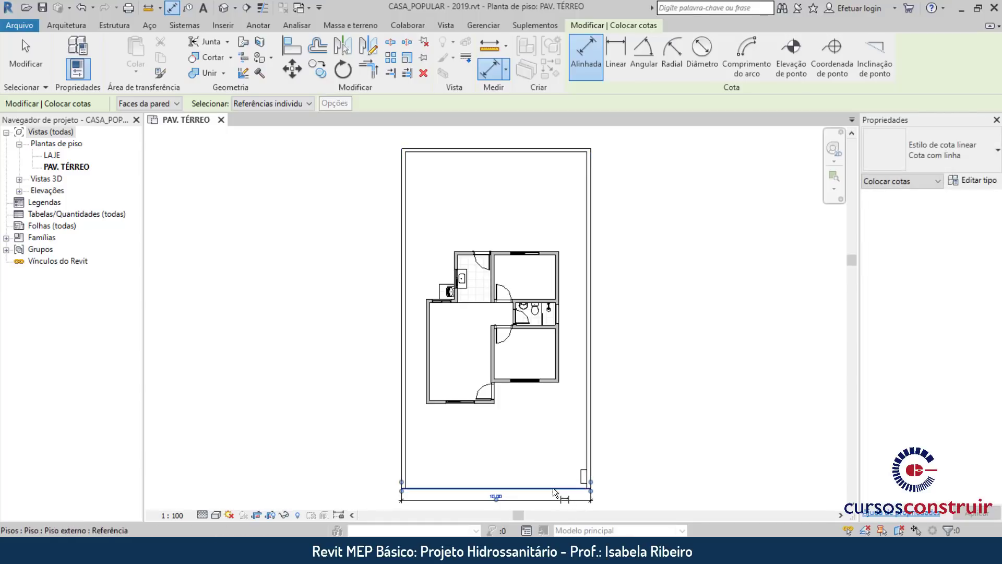
left_click(541, 149)
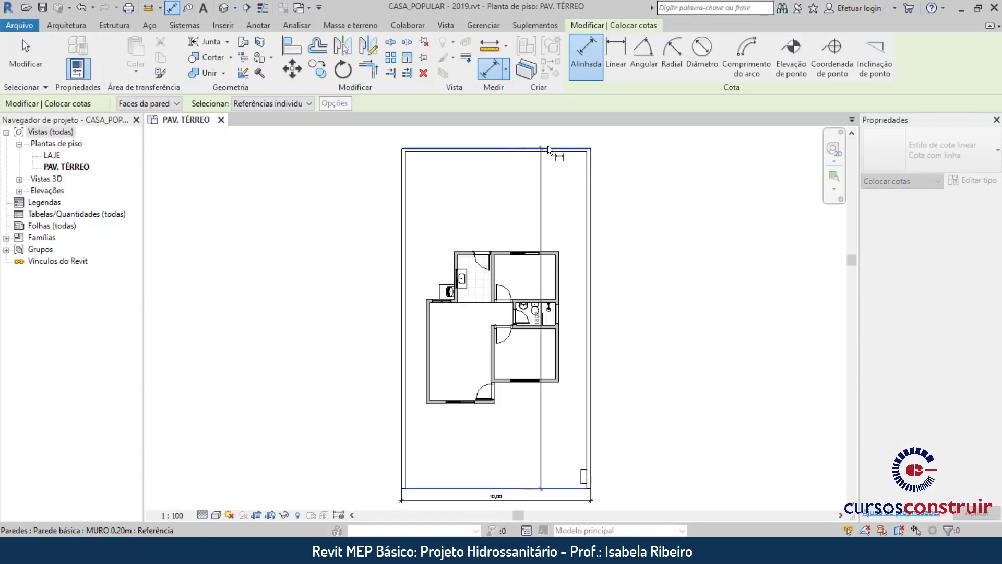
left_click(632, 198)
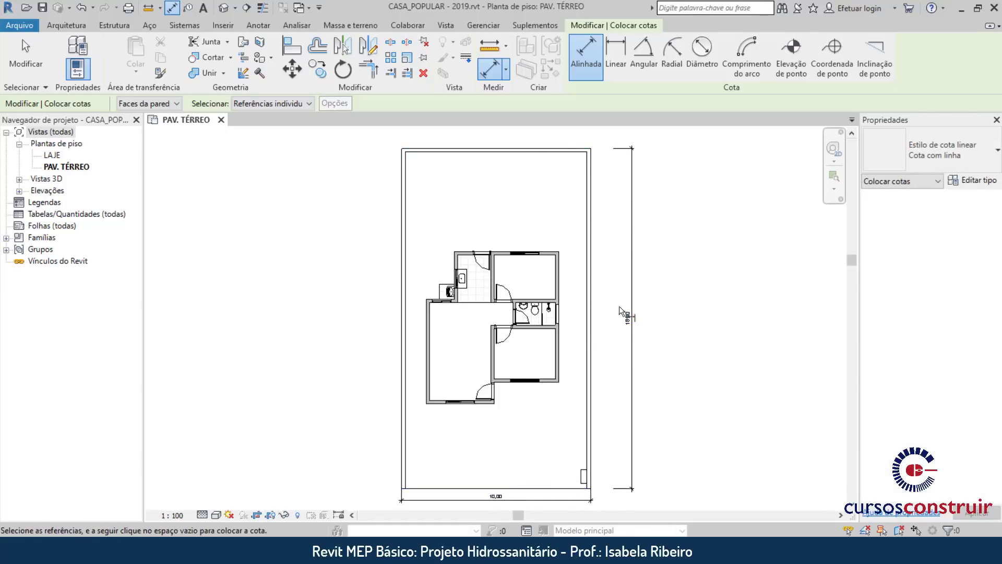
key("Escape")
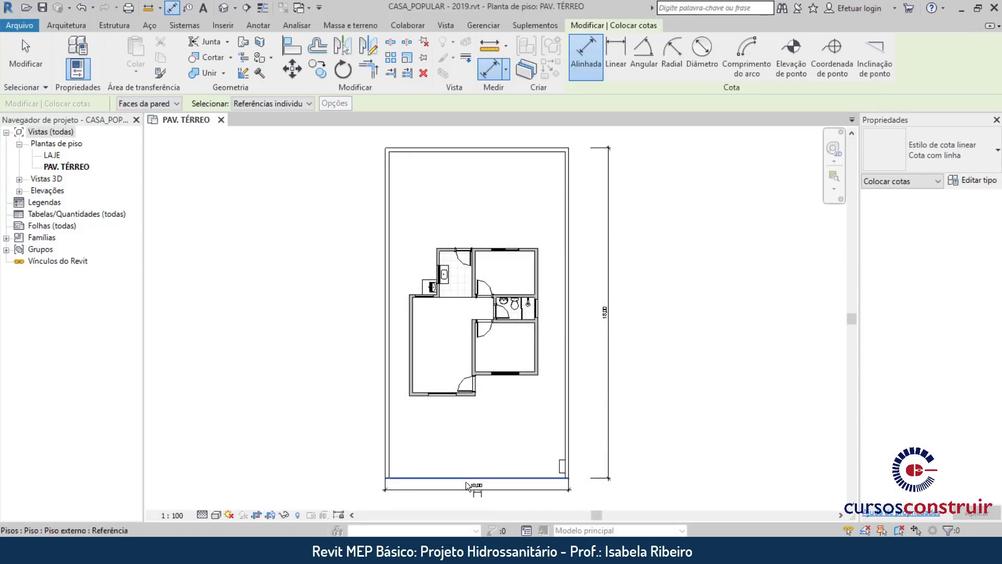
- Dimension the 4,50 setback from the house's front wall to the plot's bottom boundary
left_click(466, 479)
left_click(465, 397)
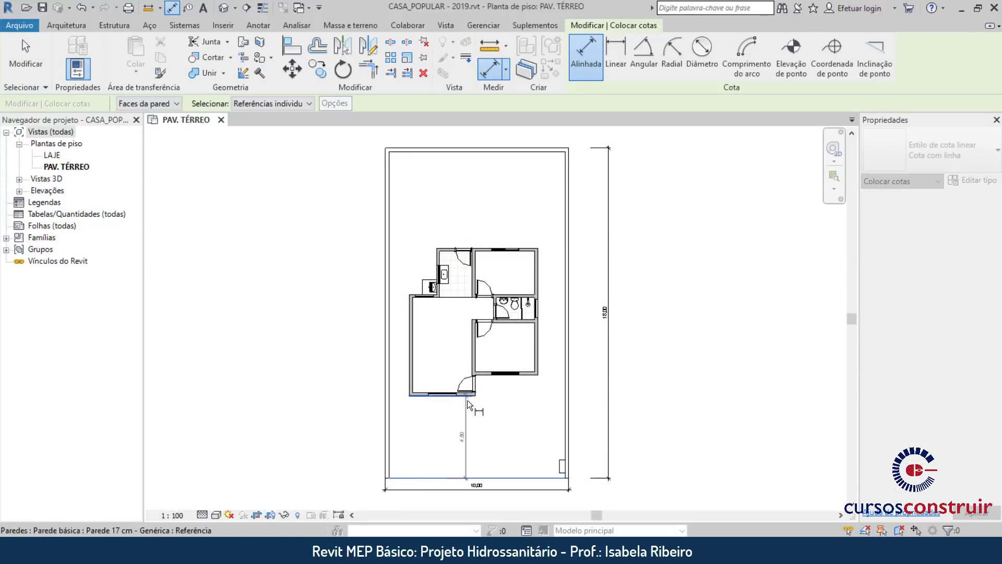
left_click(468, 412)
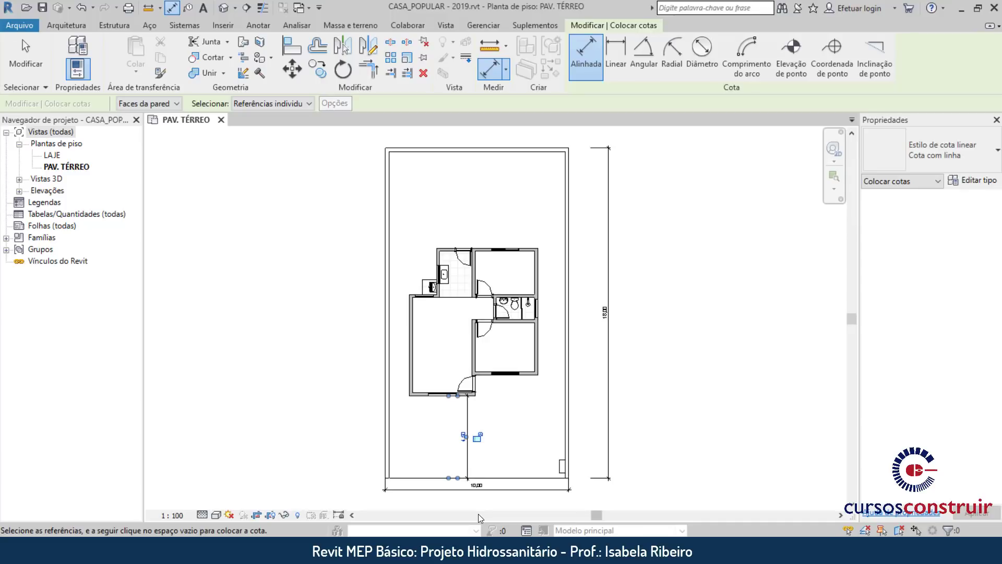
key("Escape")
key("Escape")
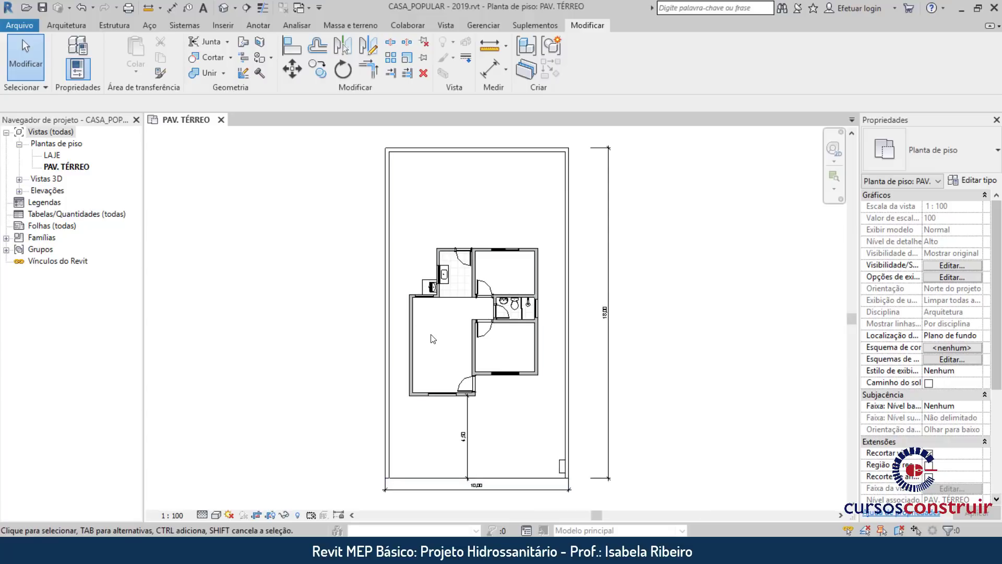
left_click(536, 493)
key("Escape")
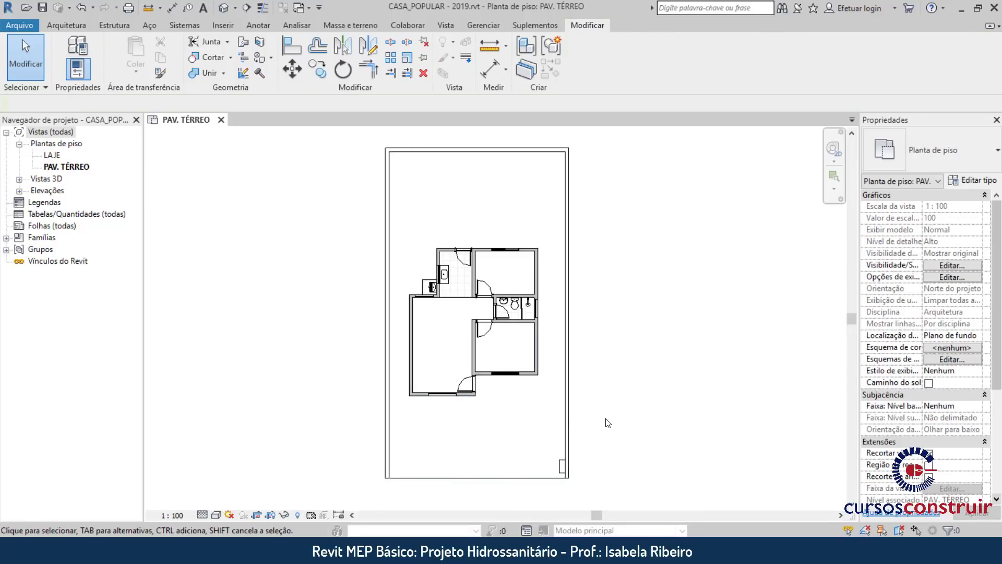
scroll(429, 330, "up", 1)
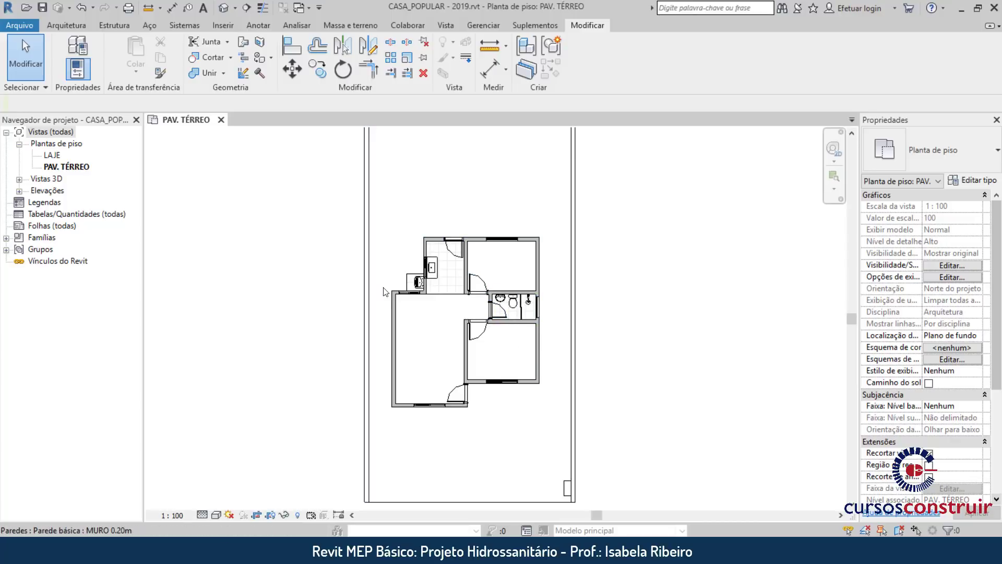
scroll(422, 284, "up", 1)
scroll(422, 283, "up", 2)
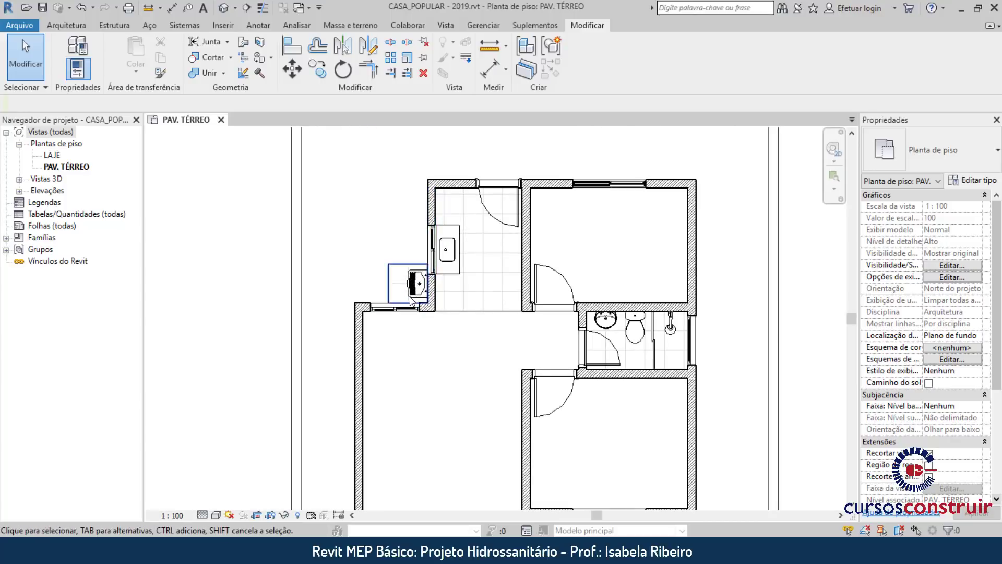
scroll(463, 410, "down", 1)
scroll(459, 365, "down", 1)
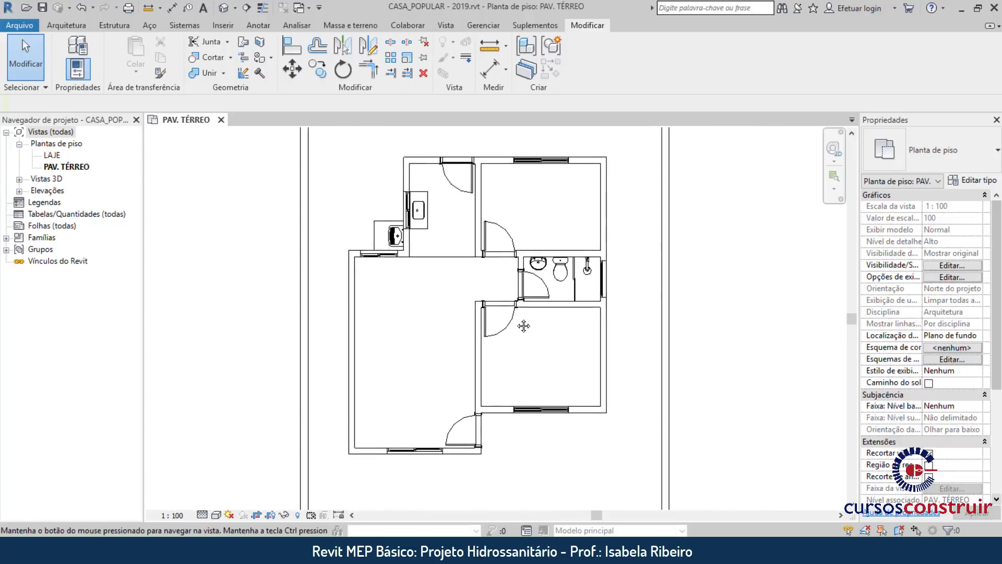
scroll(537, 287, "up", 2)
scroll(545, 311, "up", 2)
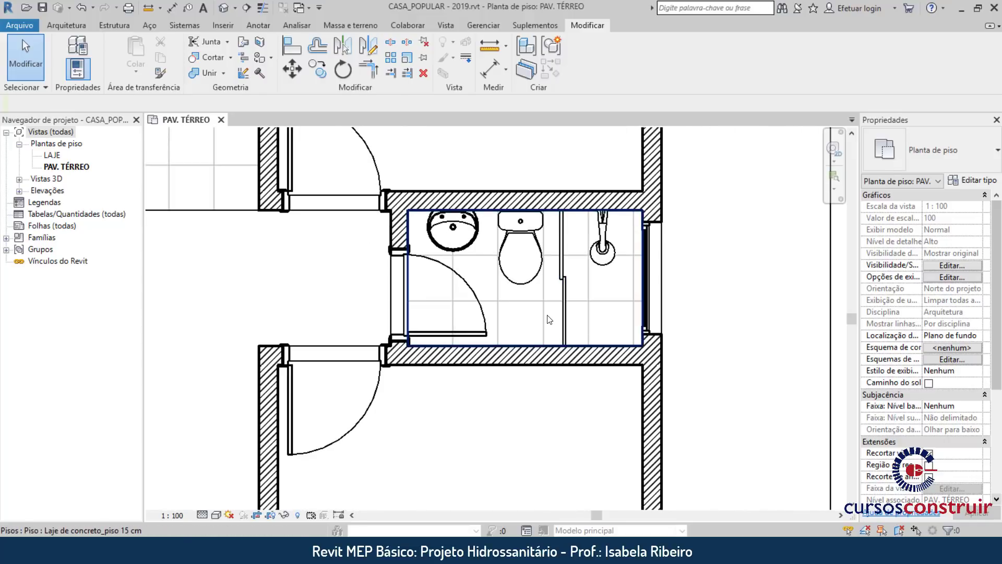
key("t")
key("l")
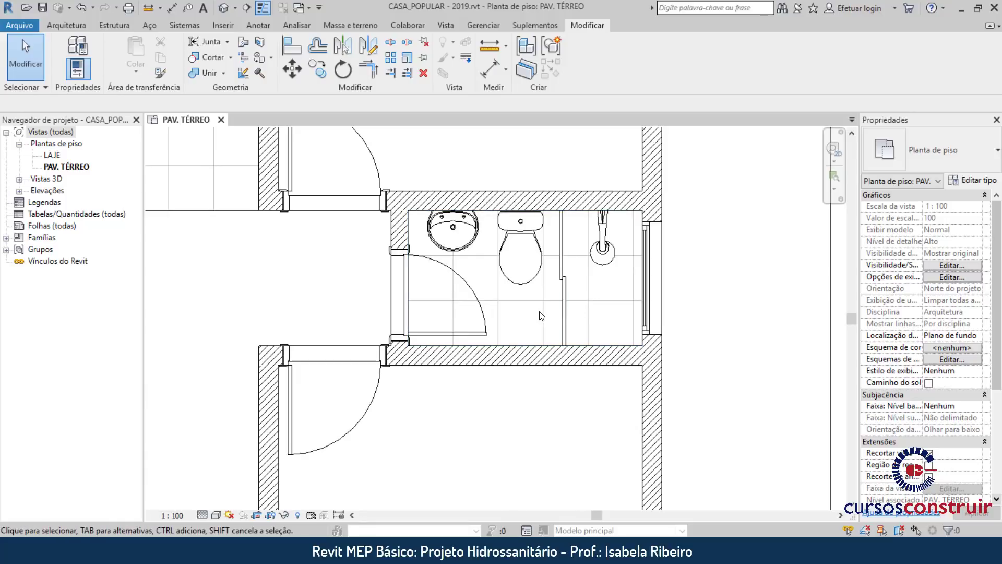
left_click(603, 267)
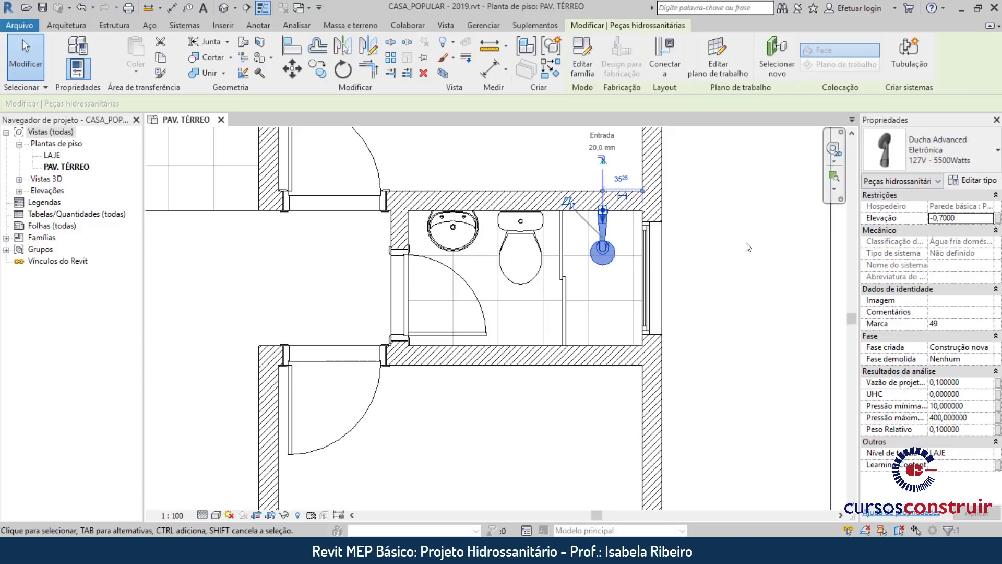
left_click(713, 264)
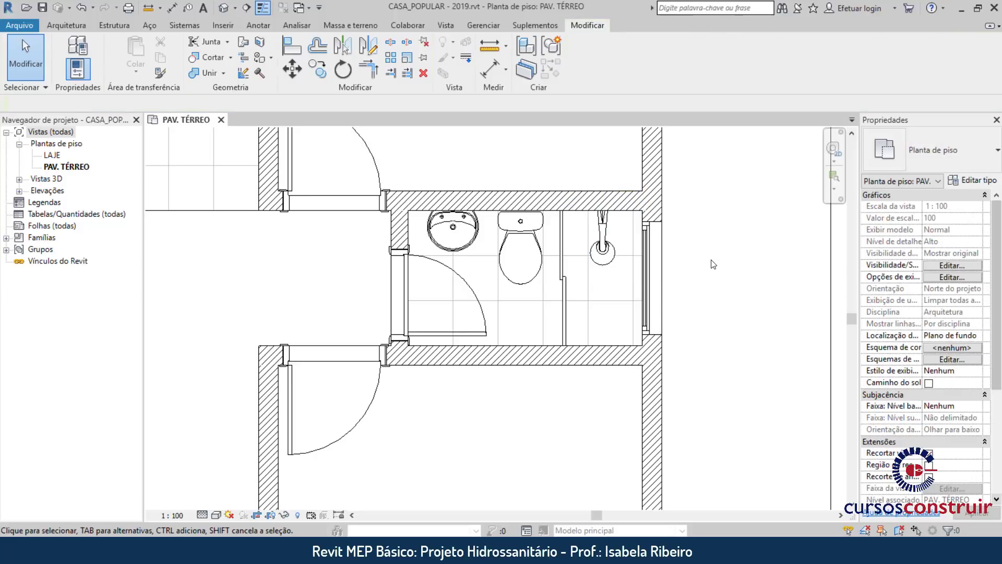
left_click(498, 253)
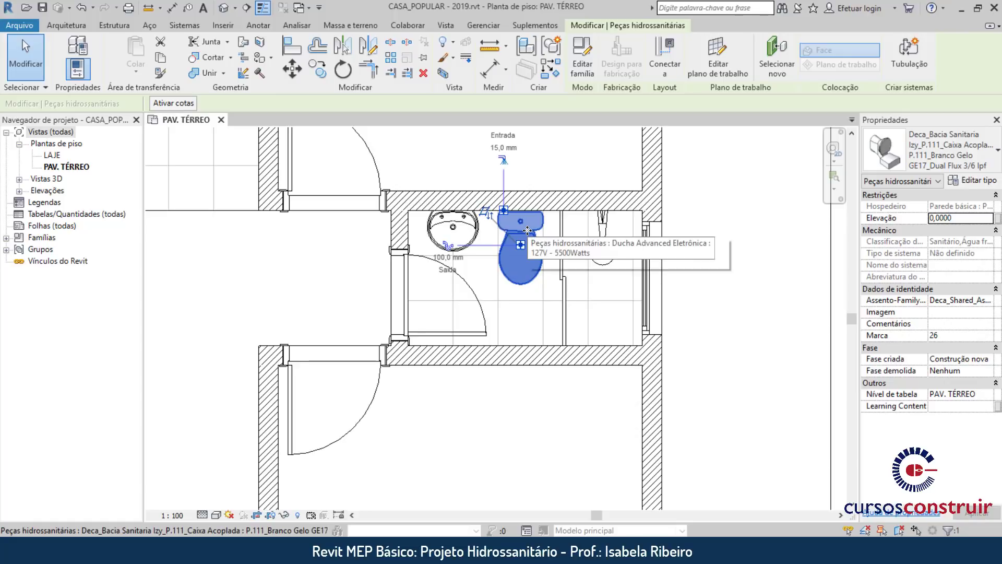
left_click(471, 242)
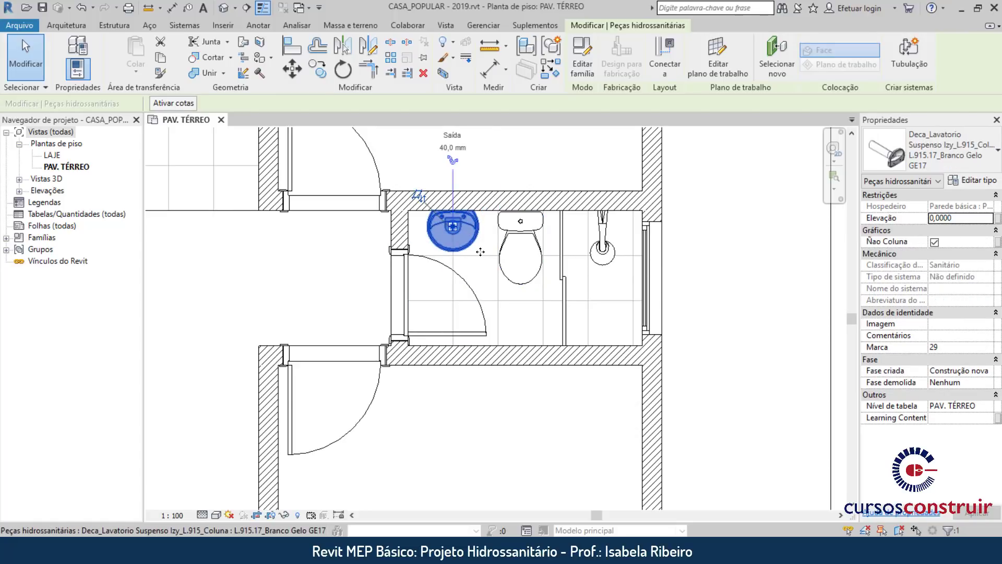
left_click(689, 222)
- Inspect the kitchen sink and Deca 18-litre laundry tank, then expand the Vistas 3D list
scroll(391, 250, "down", 3)
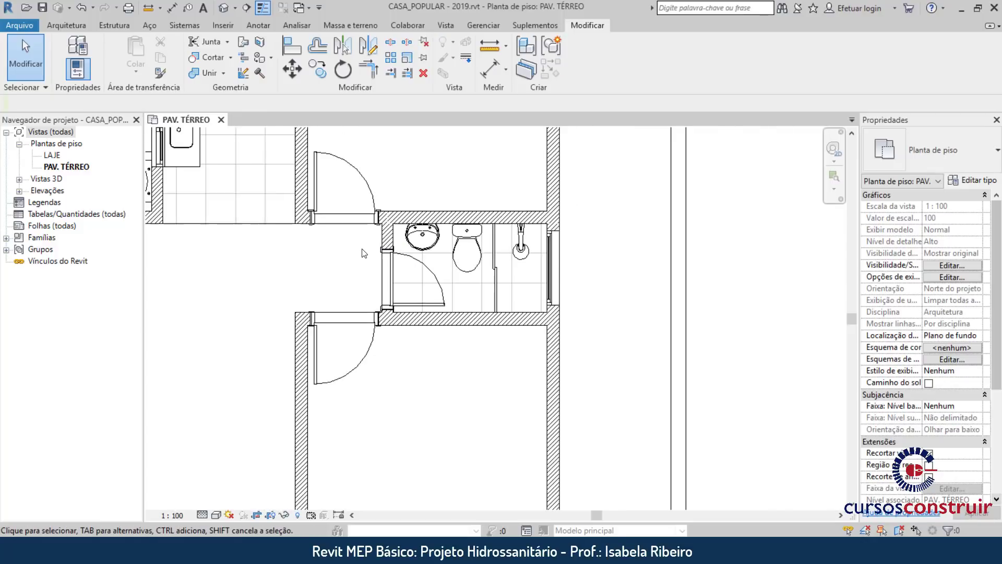
scroll(368, 253, "up", 2)
scroll(368, 254, "up", 3)
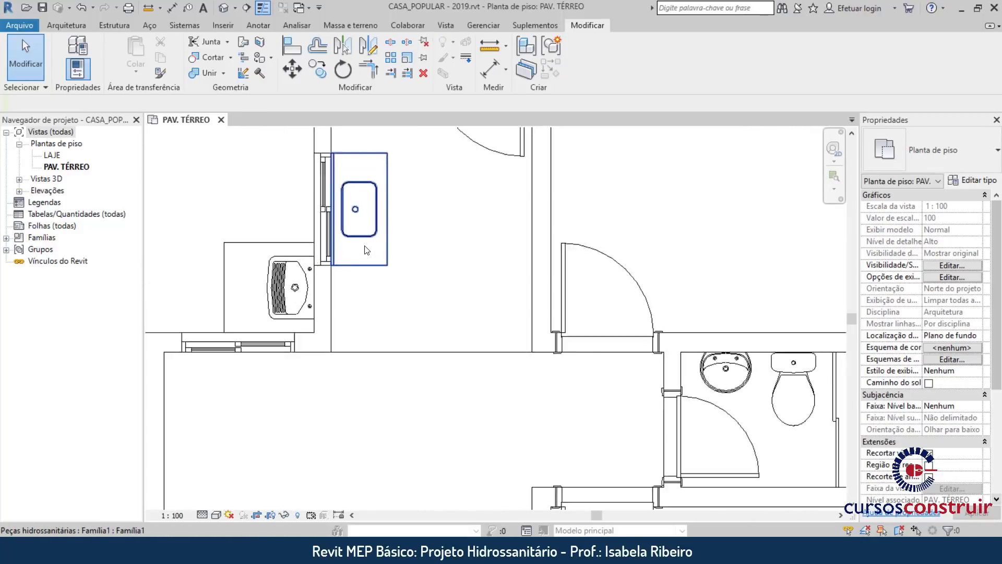
left_click(372, 267)
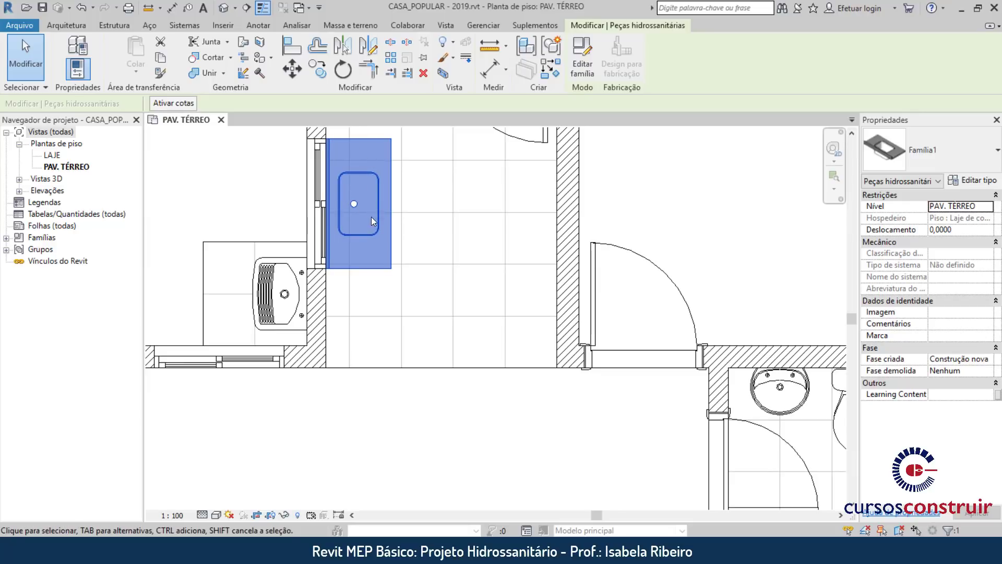
left_click(261, 341)
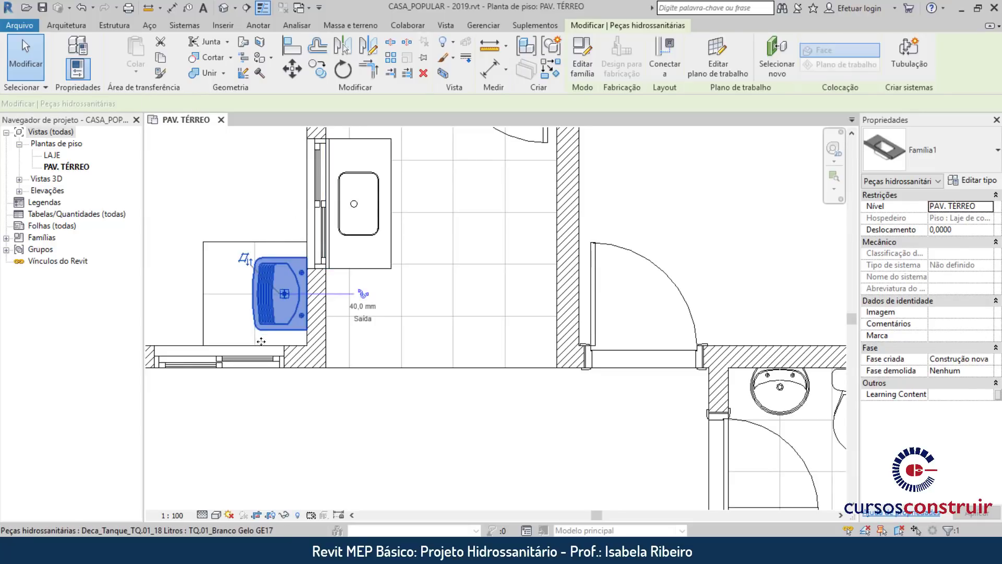
left_click(409, 428)
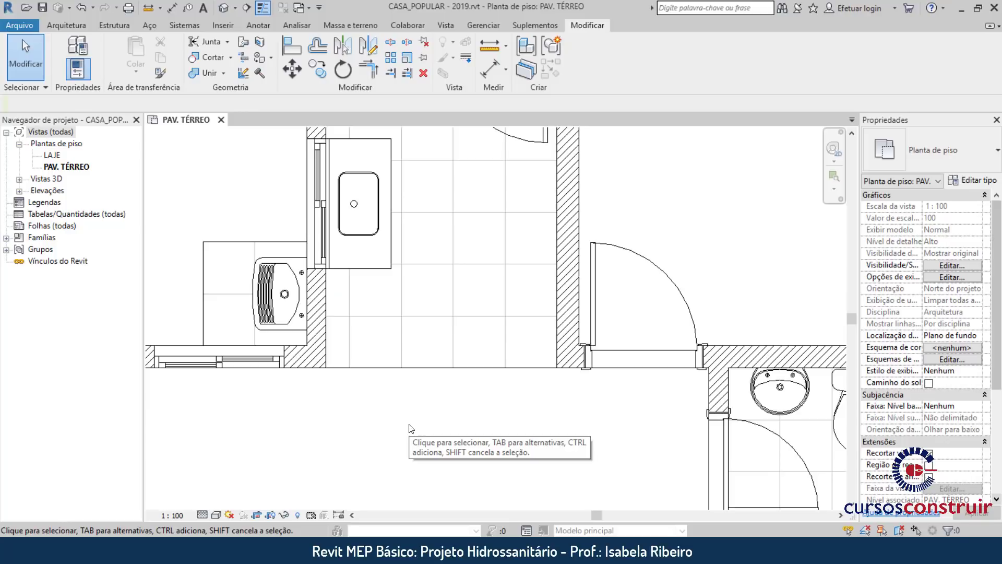
scroll(374, 286, "down", 4)
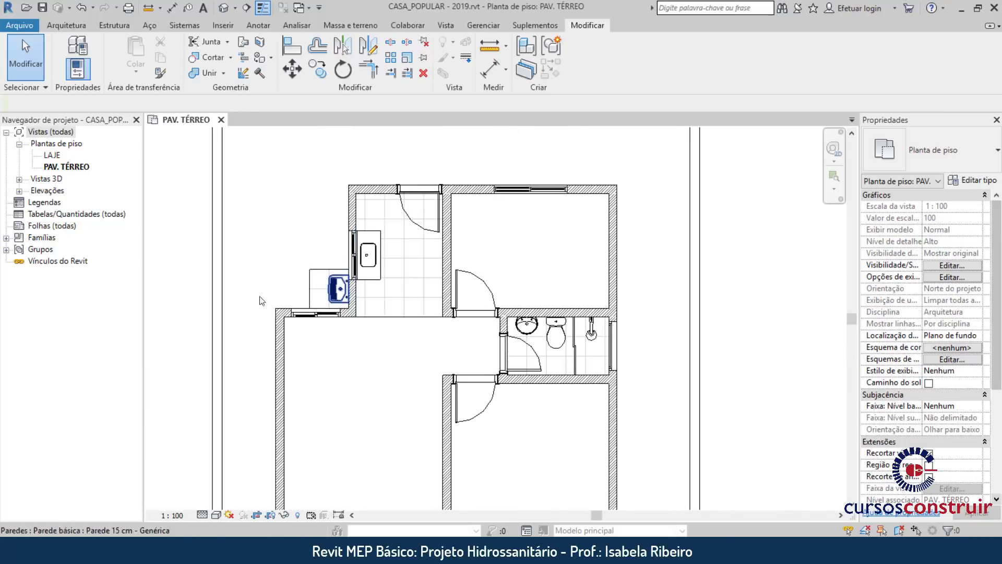
left_click(20, 178)
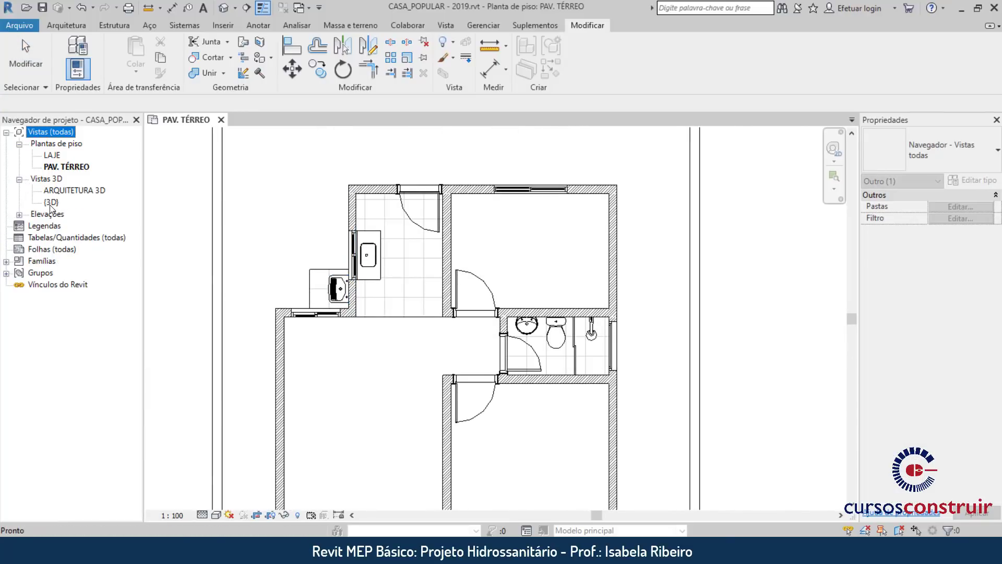
- Open the ARQUITETURA 3D view, orbit to a lower angle, and select the roof
double_click(73, 190)
middle_click_drag(701, 429, 707, 385, "shift")
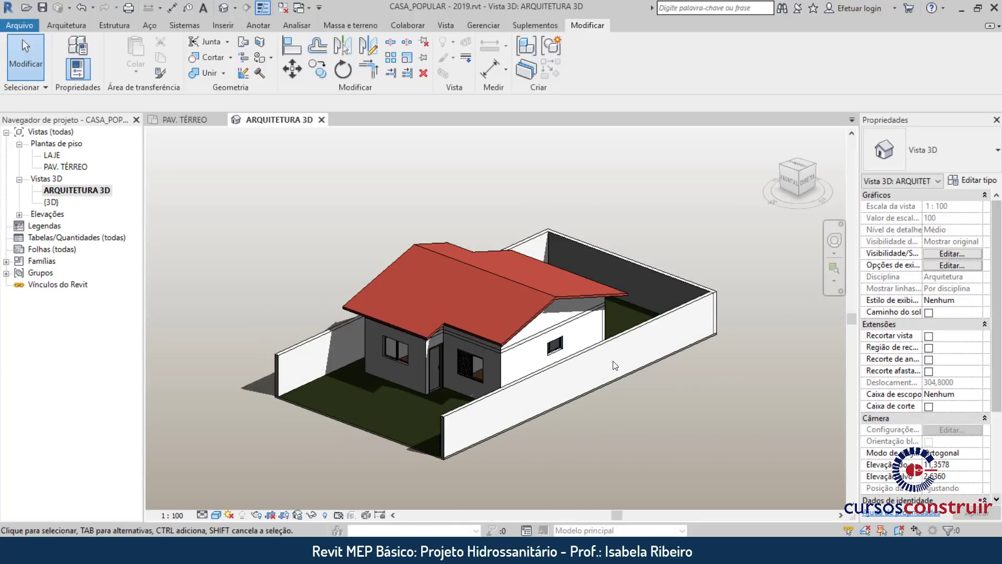
left_click(572, 299)
- Hide the roof temporarily and select the LAJE slab (48,289 m², 0,1500 thick)
key("h")
key("h")
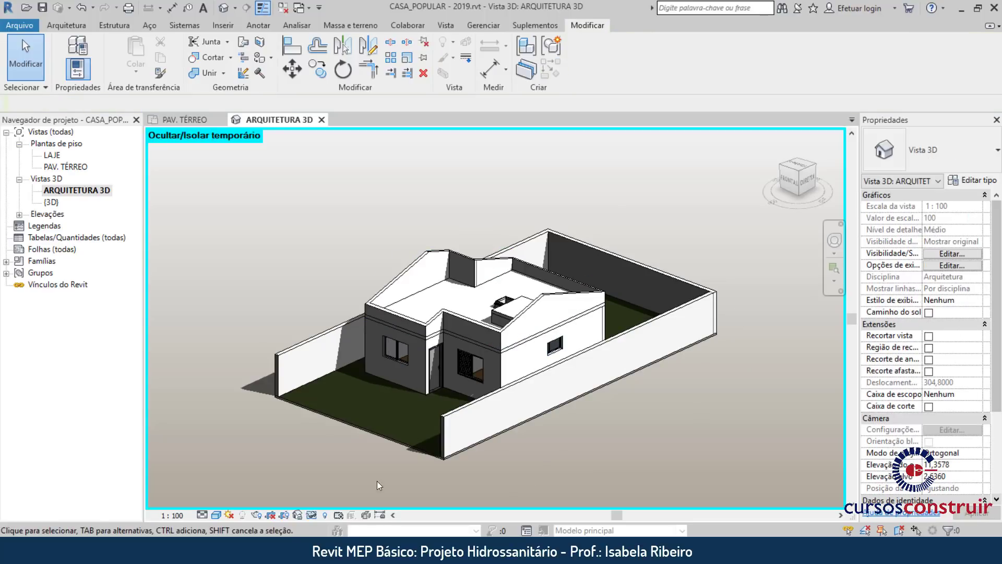
mouse_move(402, 420)
middle_mouse_down("shift")
mouse_move(496, 303)
mouse_move(488, 310)
middle_mouse_up("shift")
scroll(499, 305, "up", 5)
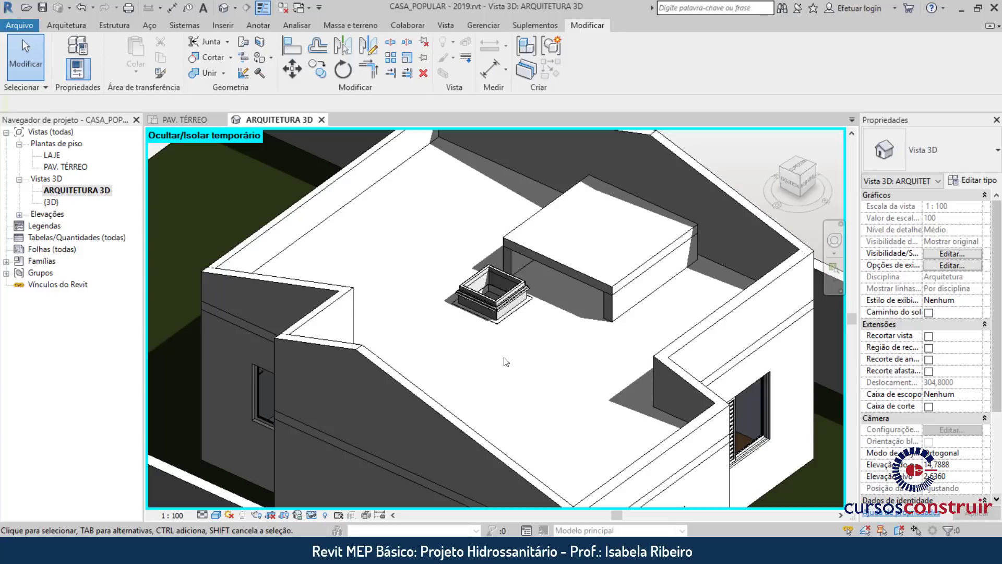
scroll(506, 361, "down", 2)
middle_click_drag(532, 364, 620, 471, "shift")
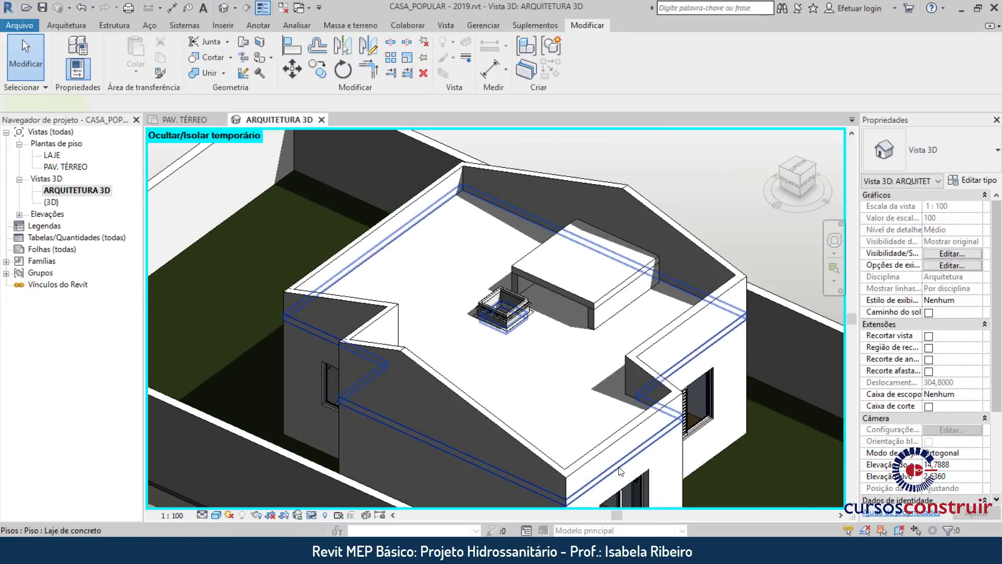
left_click(620, 471)
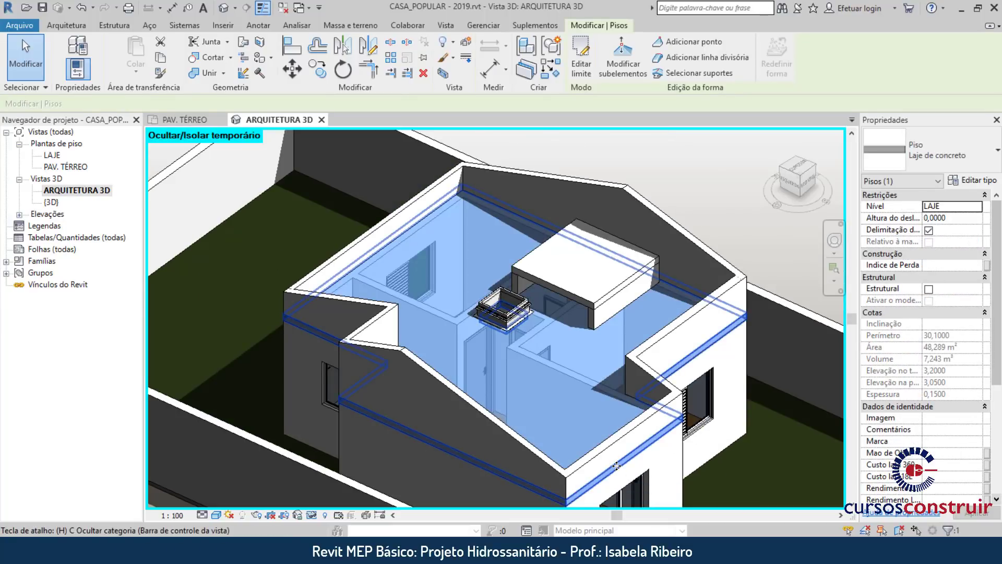
- Hide the slab to view the rooms from above, then reset hiding to restore the roof
key("h")
key("h")
mouse_move(593, 405)
middle_mouse_down("shift")
mouse_move(505, 480)
mouse_move(398, 441)
middle_mouse_up("shift")
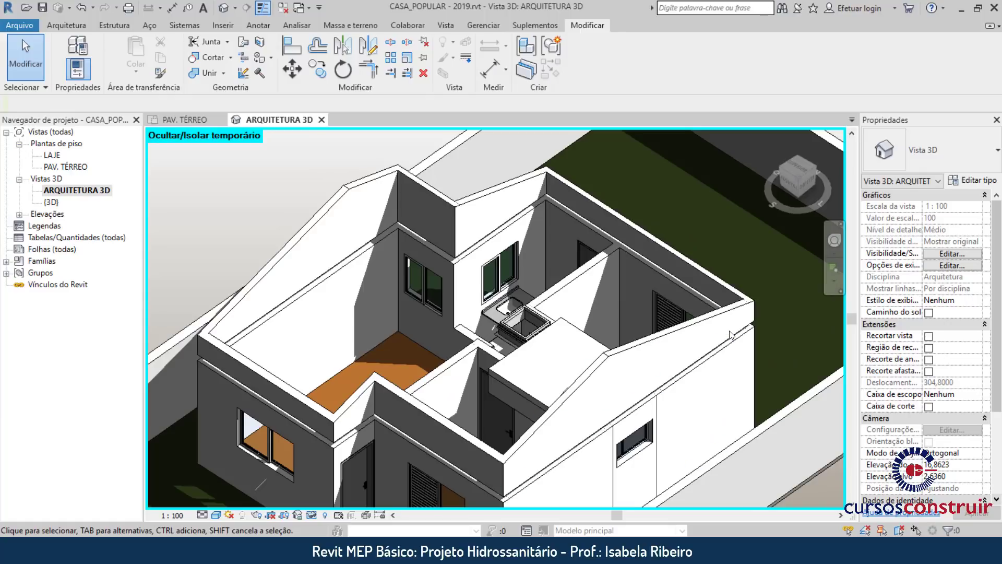
key("h")
key("r")
scroll(731, 336, "down", 3)
mouse_move(731, 337)
middle_mouse_down("shift")
mouse_move(750, 271)
mouse_move(719, 268)
mouse_move(720, 412)
middle_mouse_up("shift")
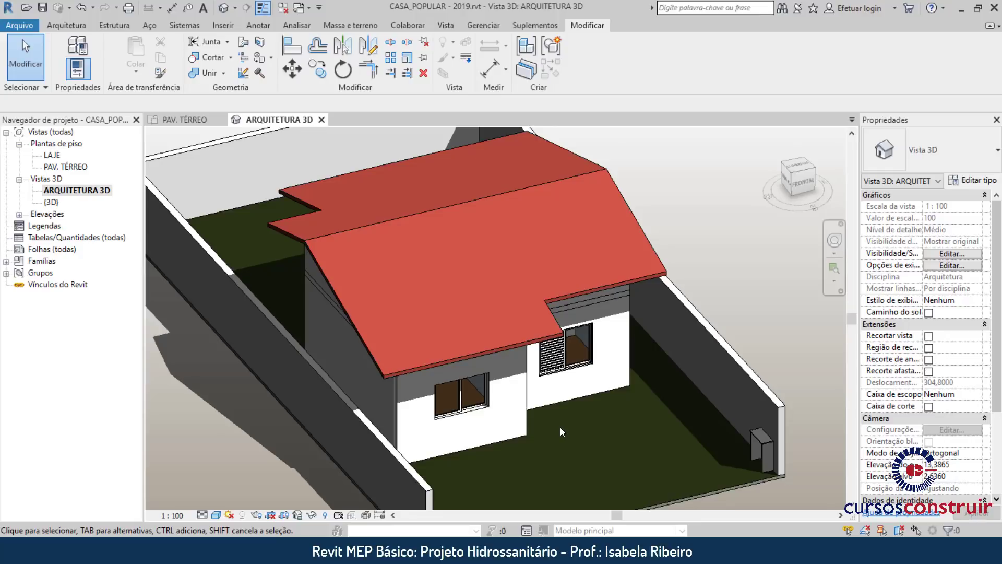
scroll(769, 453, "up", 2)
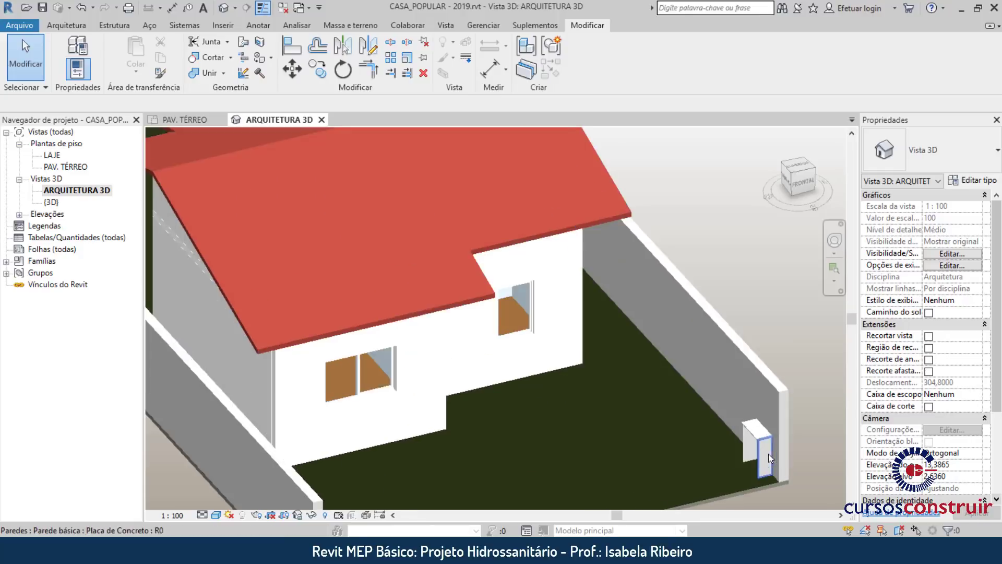
scroll(765, 454, "up", 2)
mouse_move(760, 453)
middle_mouse_down("shift")
mouse_move(681, 481)
mouse_move(704, 461)
middle_mouse_up("shift")
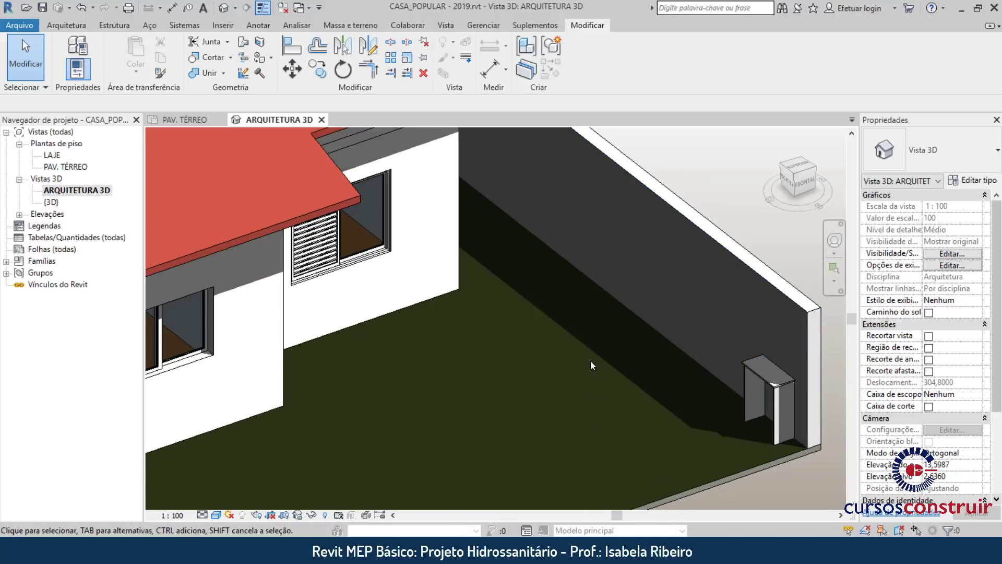
scroll(590, 361, "down", 2)
scroll(590, 362, "down", 3)
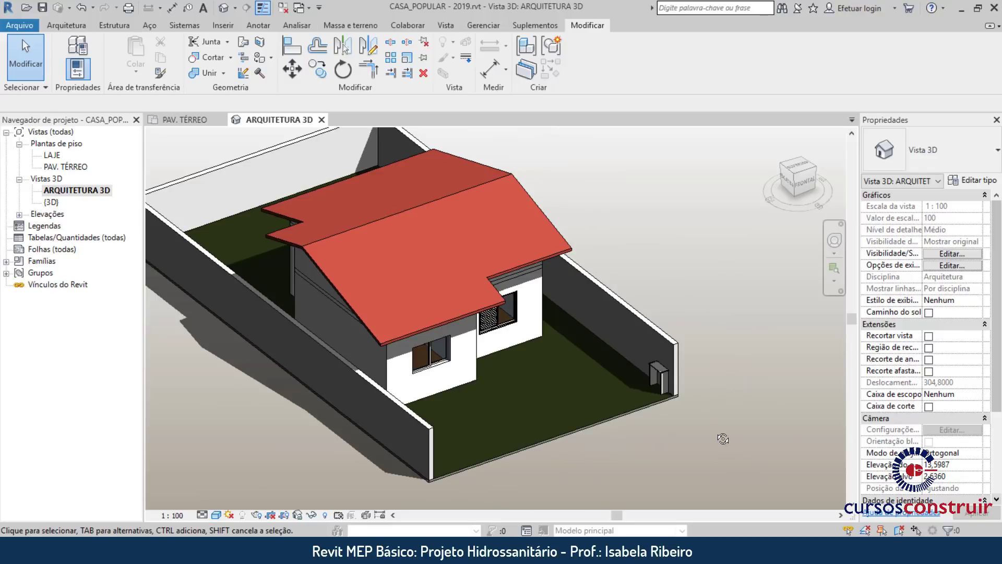
mouse_move(722, 439)
middle_mouse_down("shift")
mouse_move(565, 414)
mouse_move(646, 394)
middle_mouse_up("shift")
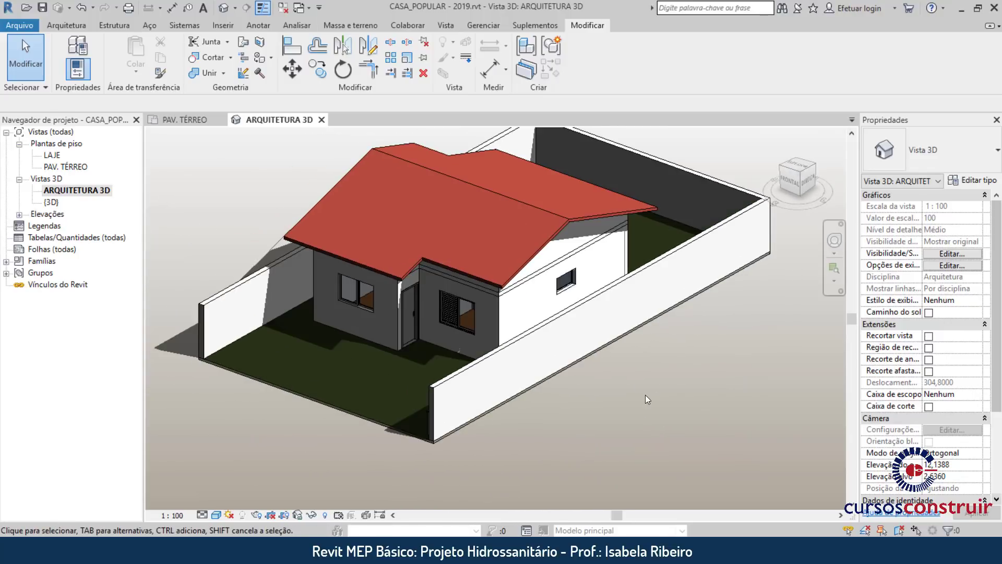
scroll(645, 395, "down", 1)
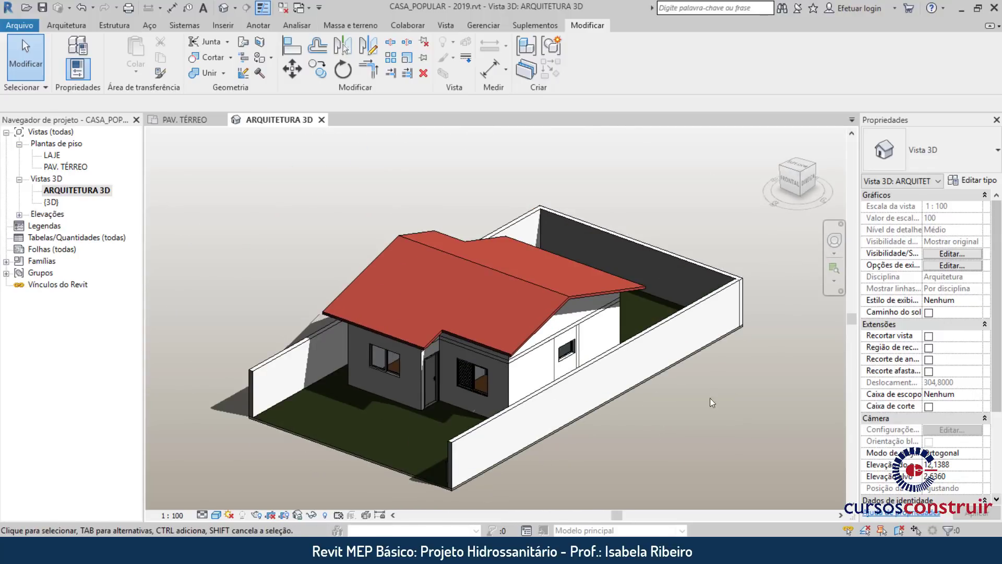